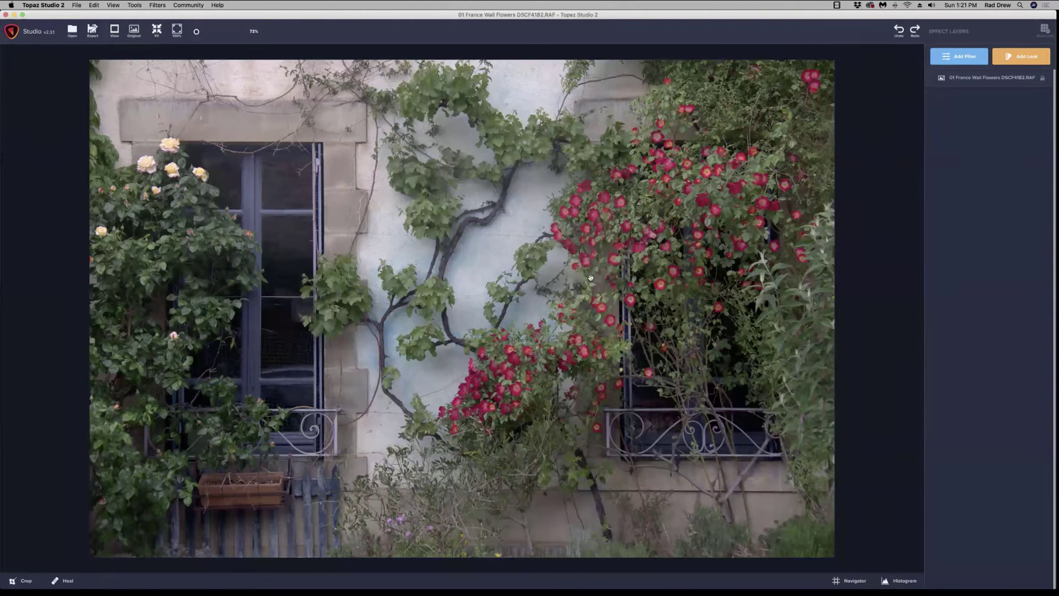
# - Add a Stylistic Texture filter to the wall flowers photo and browse its texture thumbnails
pyautogui.click(965, 58)
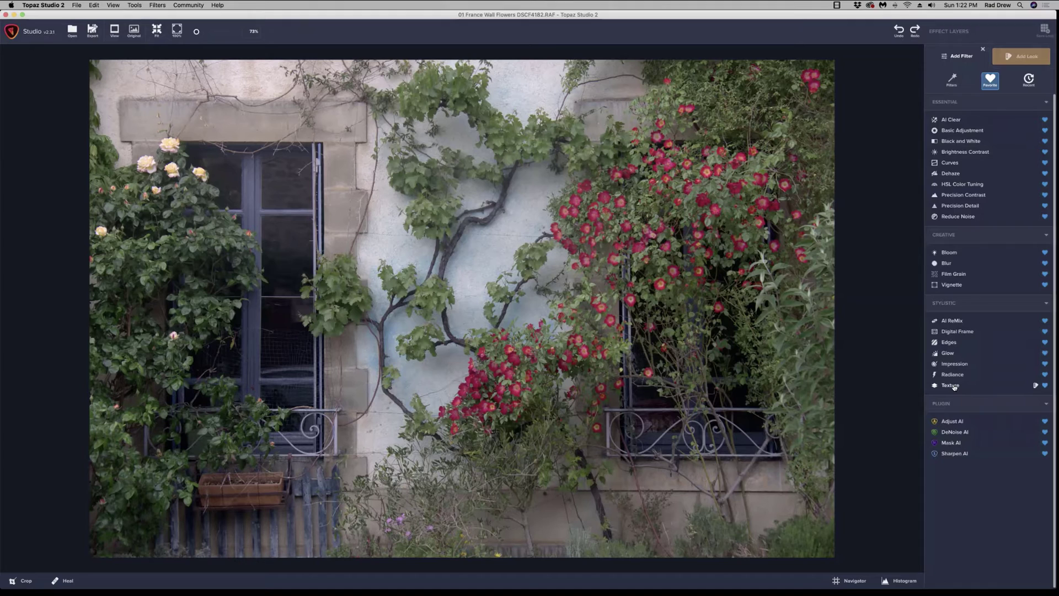
pyautogui.click(951, 386)
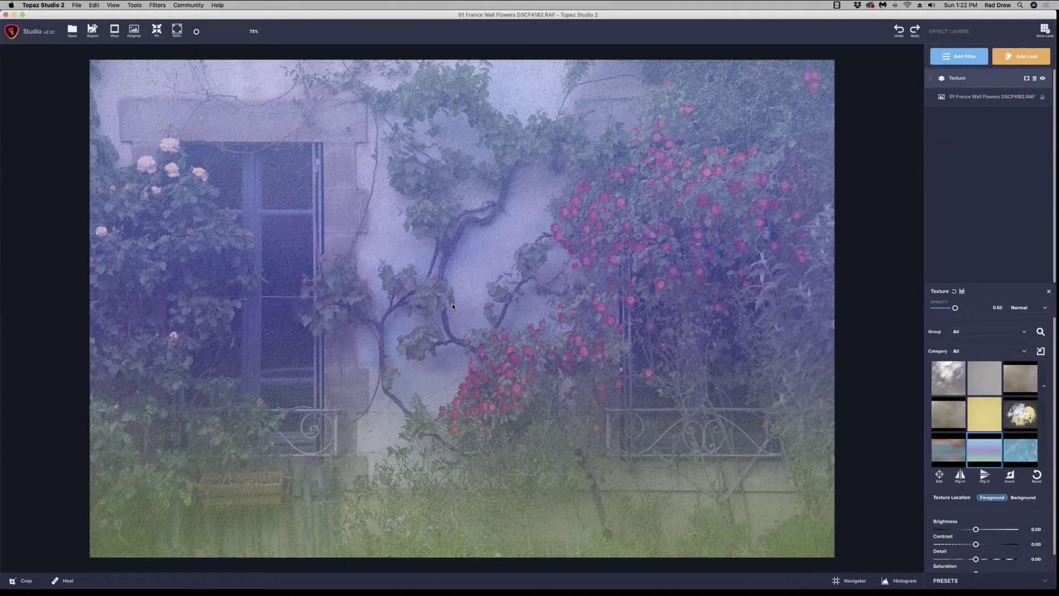
pyautogui.scroll(-10, 992, 402)
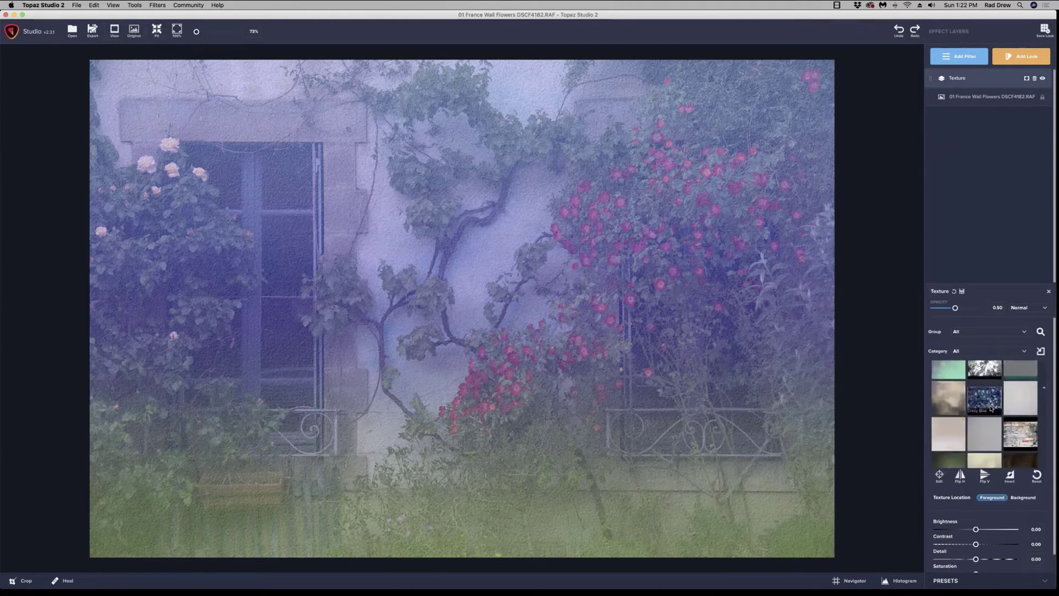
pyautogui.scroll(-10, 1001, 405)
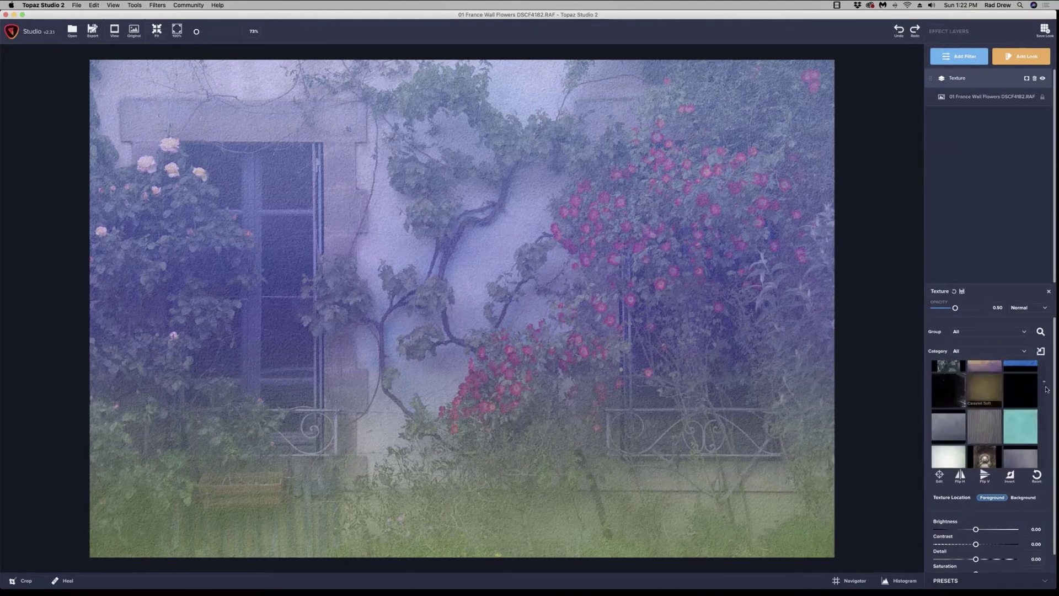
pyautogui.scroll(1, 1016, 400)
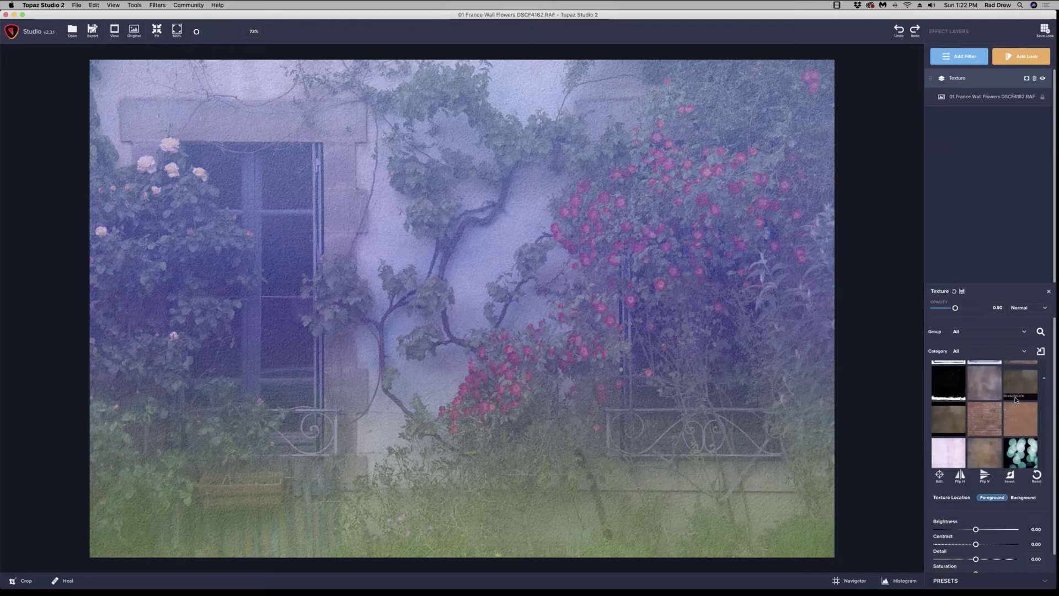
# - In the texture manager, delete the Distressed FX Lovers category along with all its textures
pyautogui.click(1041, 352)
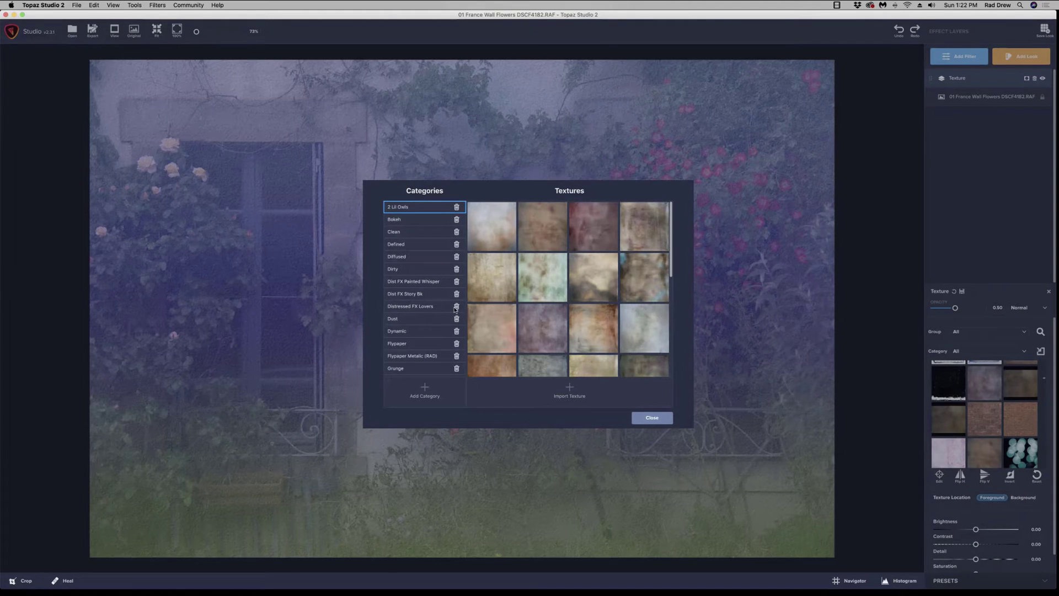
pyautogui.click(407, 306)
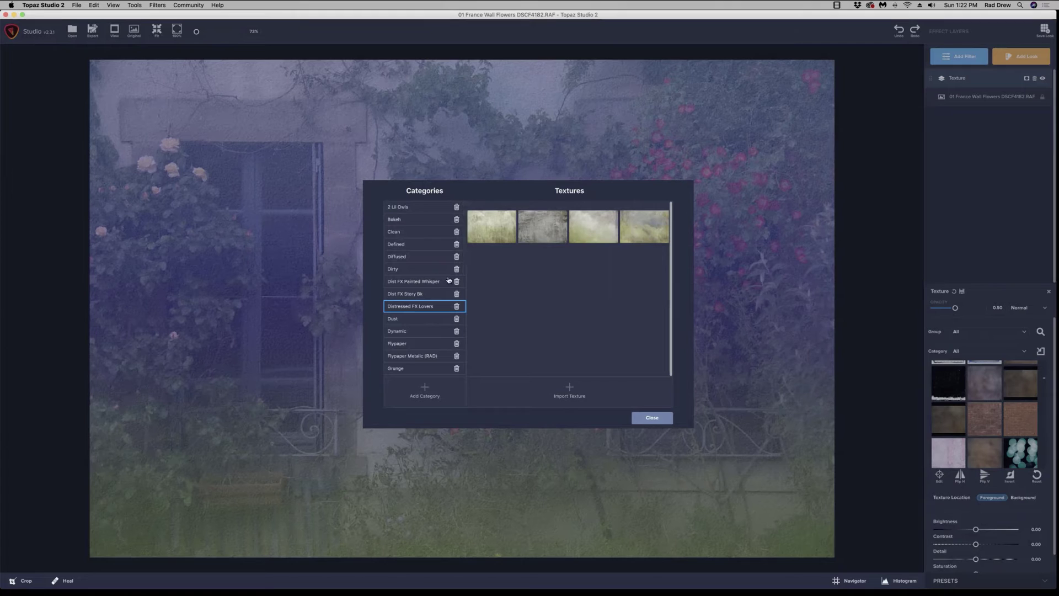
pyautogui.click(457, 306)
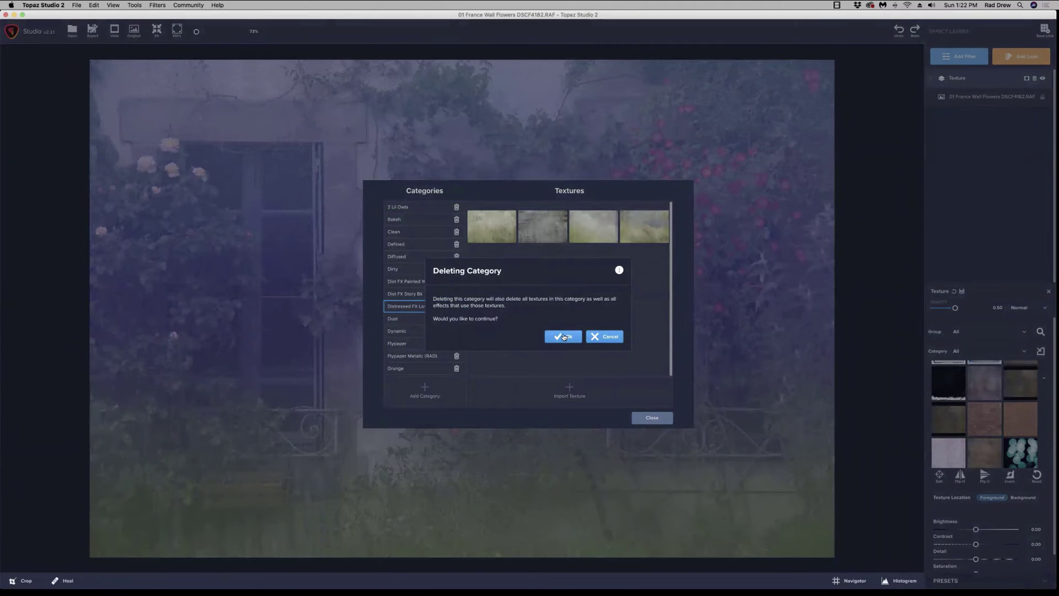
pyautogui.click(563, 337)
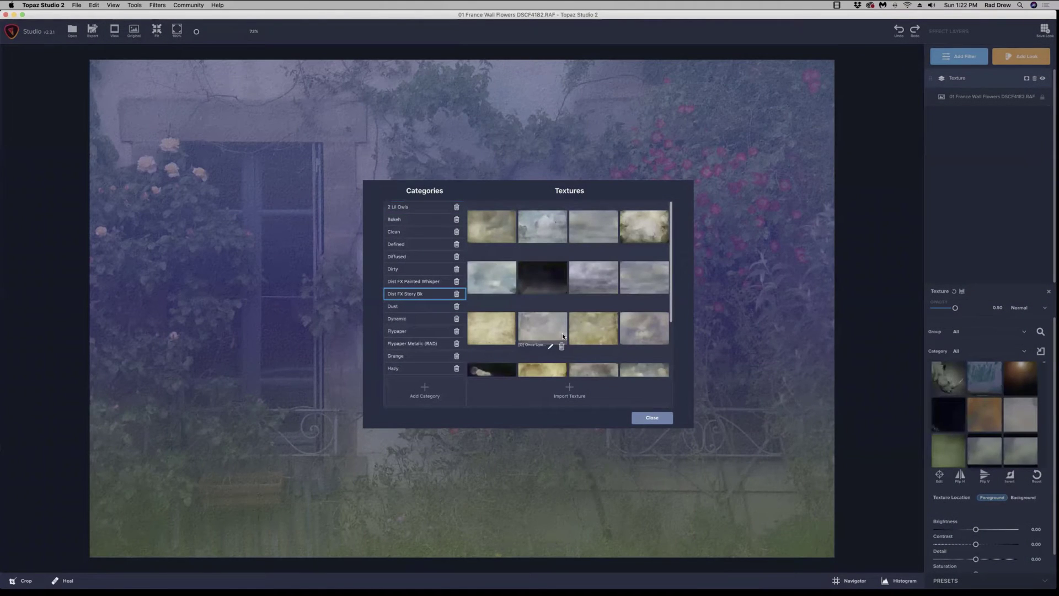
# - Add a new texture category and name it 'Dist FX Lovers', correcting typos in the name
pyautogui.click(425, 390)
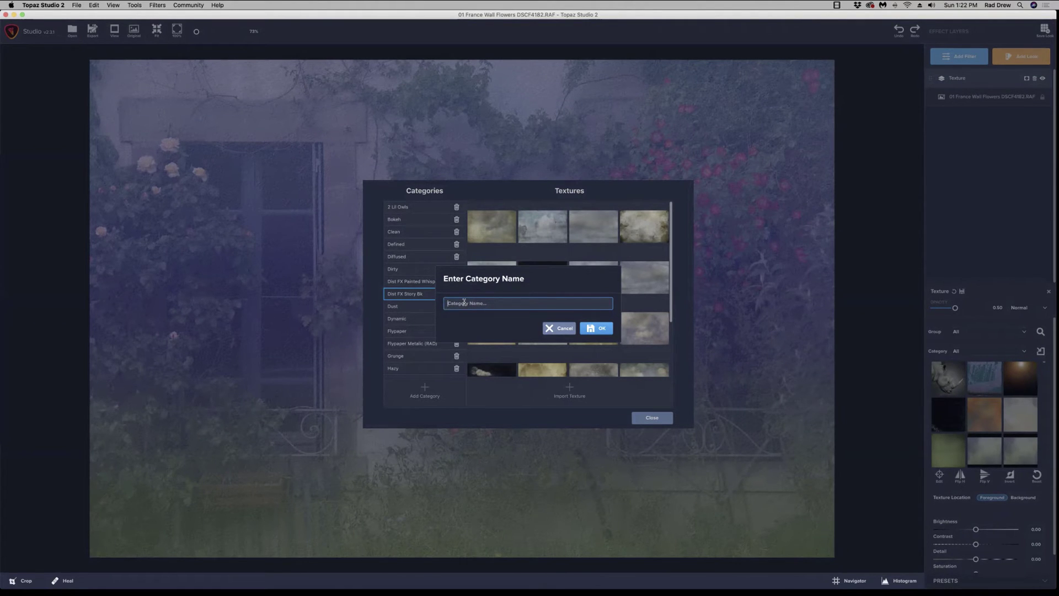
pyautogui.write('Distressed FX Lovers')
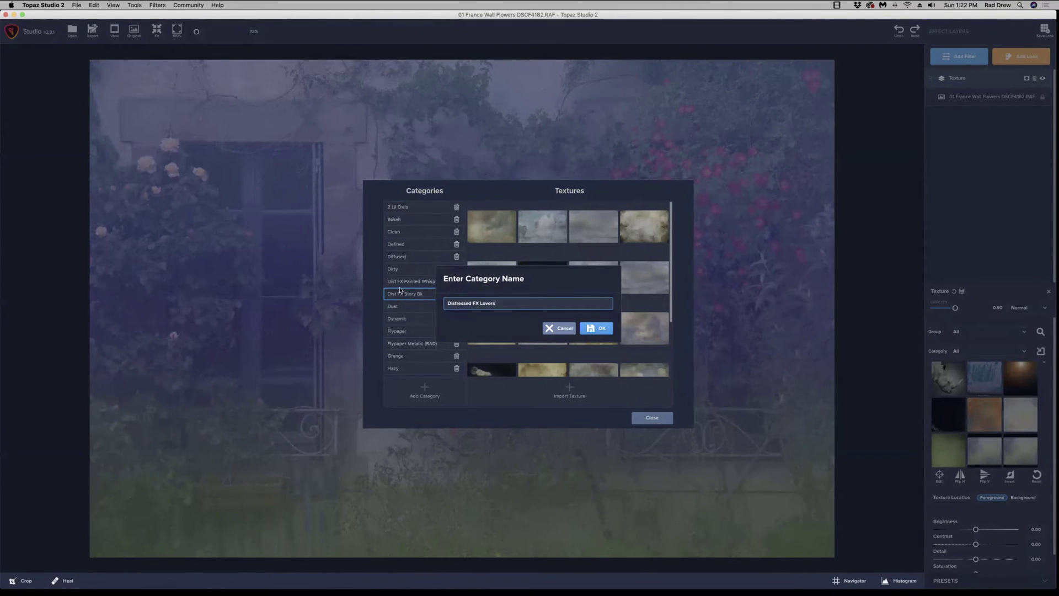
pyautogui.hotkey('alt', 'Left')
pyautogui.hotkey('alt', 'Left')
pyautogui.press('BackSpace')
pyautogui.press('BackSpace')
pyautogui.press('BackSpace')
pyautogui.press('BackSpace')
pyautogui.press('BackSpace')
pyautogui.press('BackSpace')
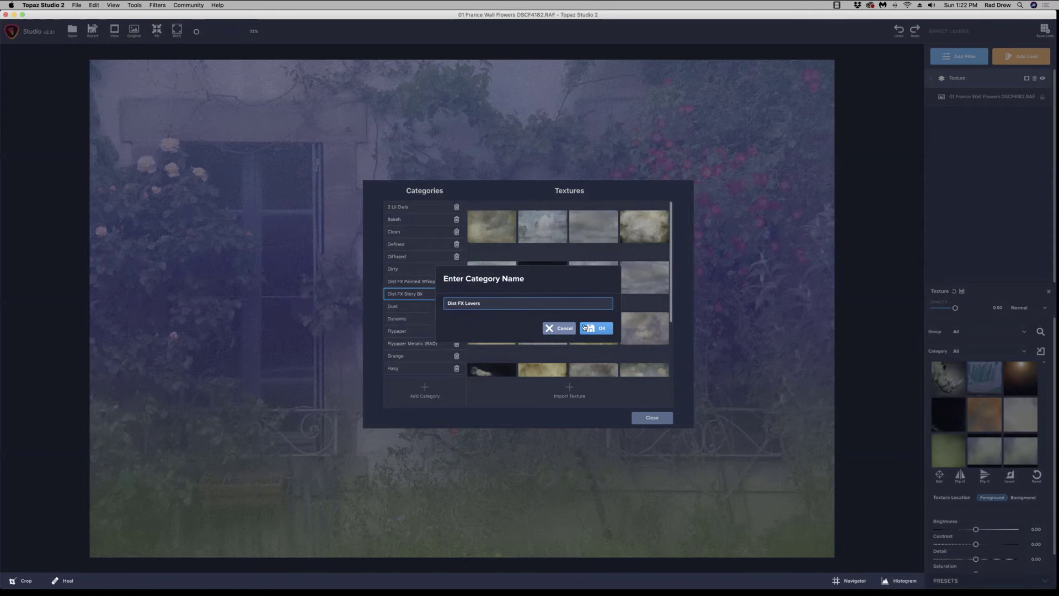
pyautogui.click(597, 330)
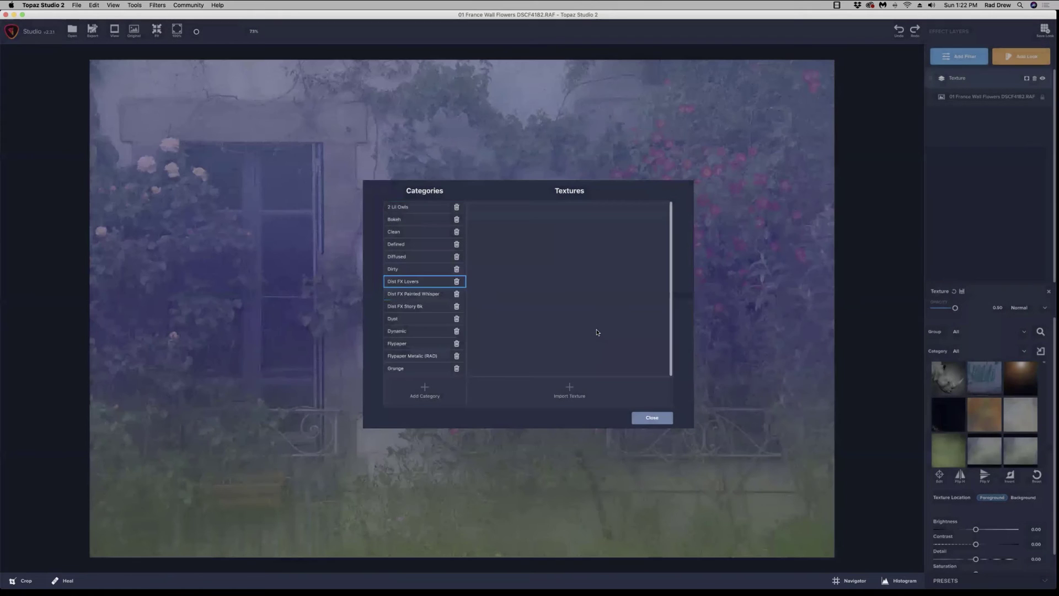
# - For texture import, search This Mac for 'Distressed texture love' and open the Distressed Texture Lovers Big Bundle folder
pyautogui.click(569, 390)
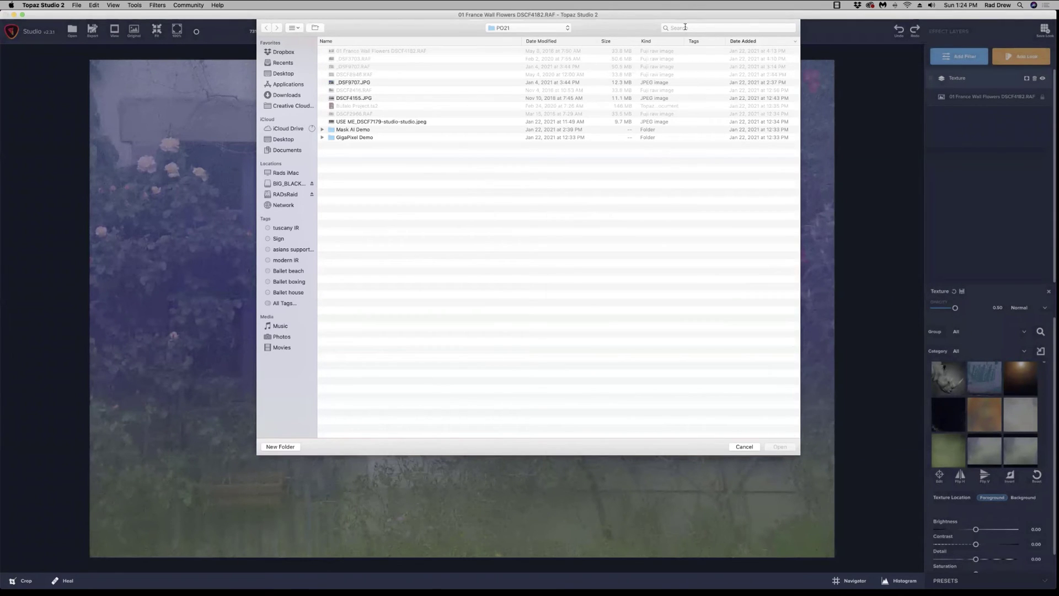
pyautogui.click(685, 27)
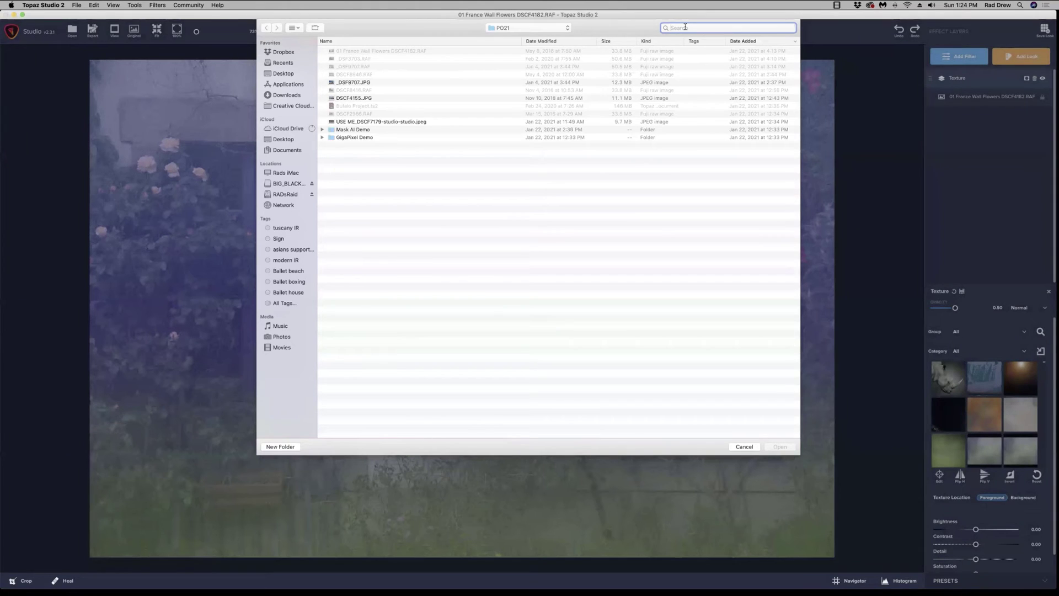
pyautogui.write('D')
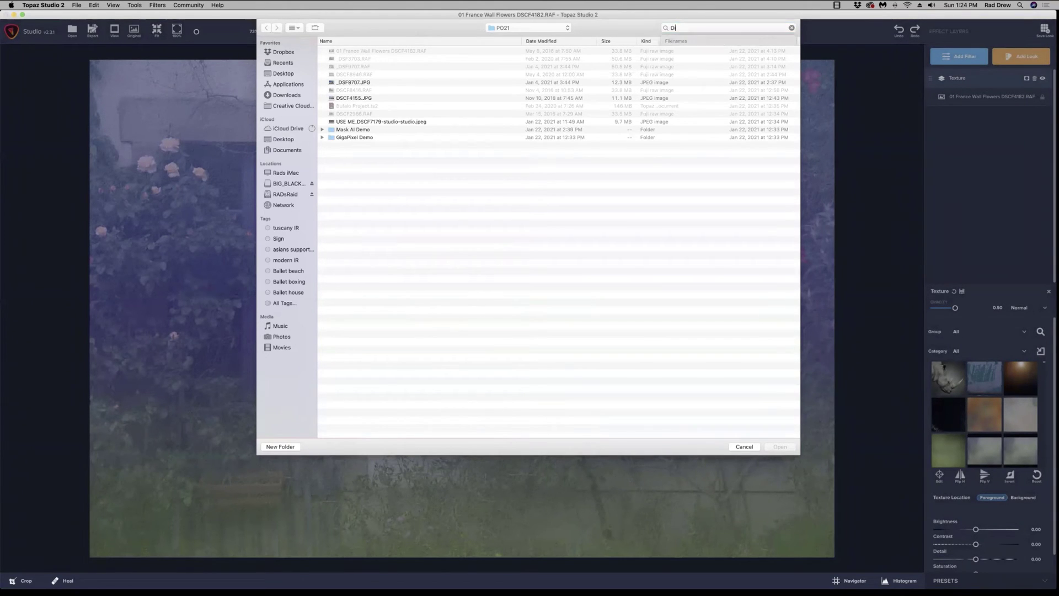
pyautogui.write('istressed')
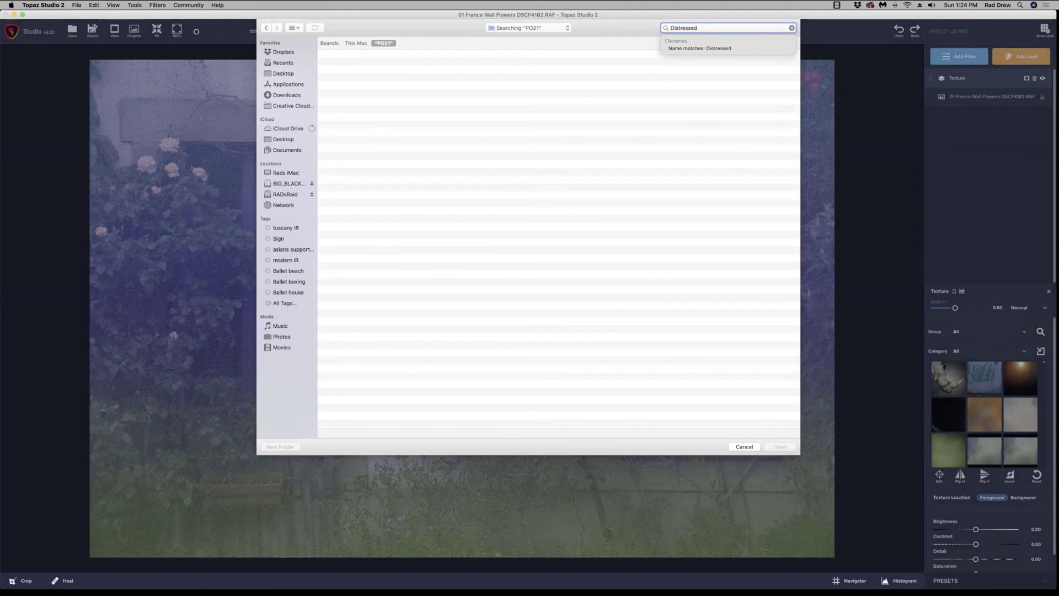
pyautogui.write('texture lovers')
pyautogui.click(690, 49)
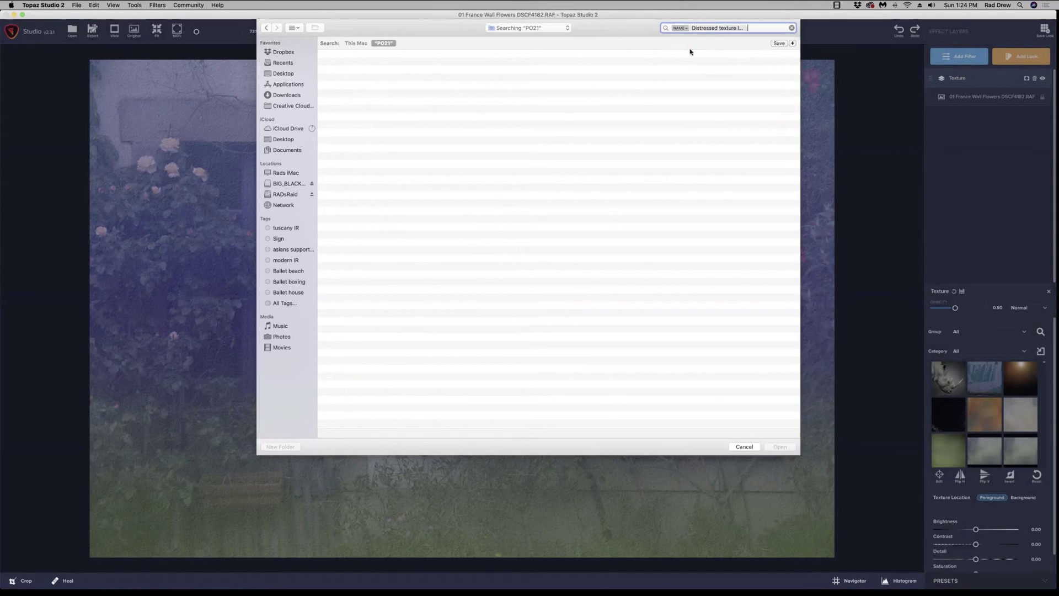
pyautogui.click(354, 43)
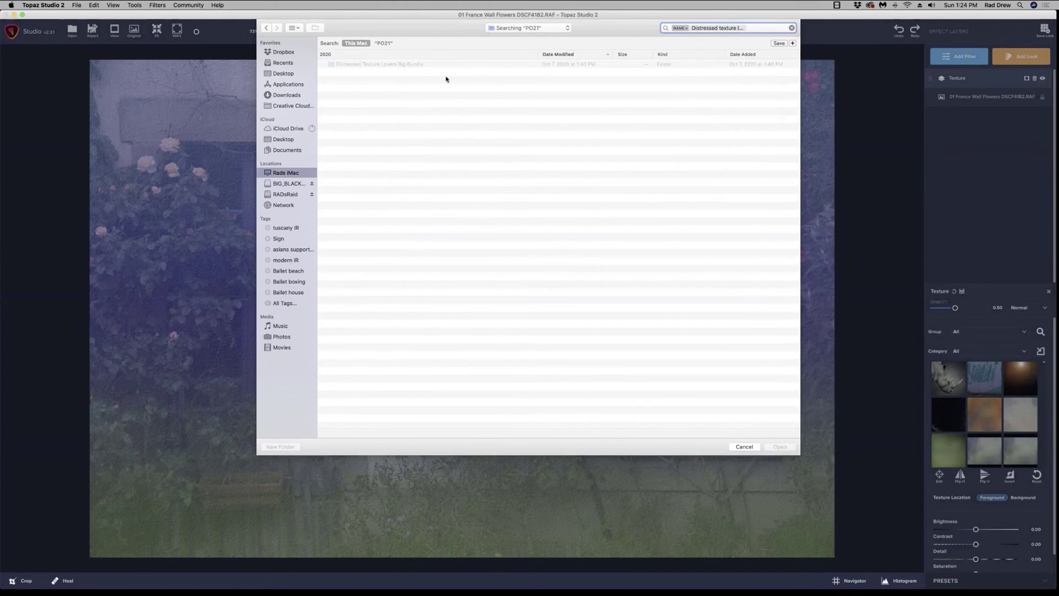
pyautogui.click(370, 65)
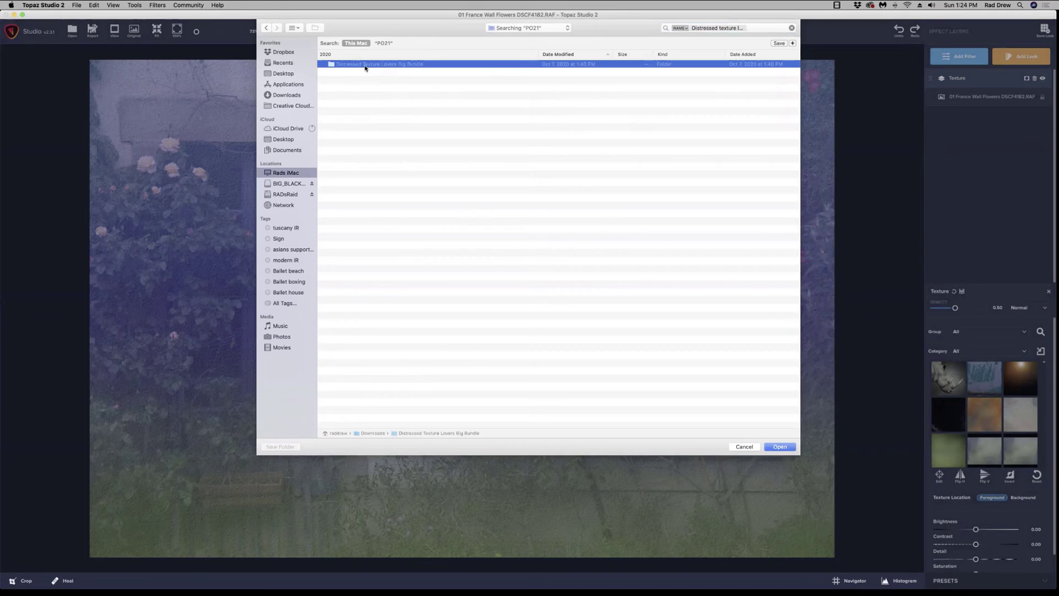
pyautogui.doubleClick(365, 65)
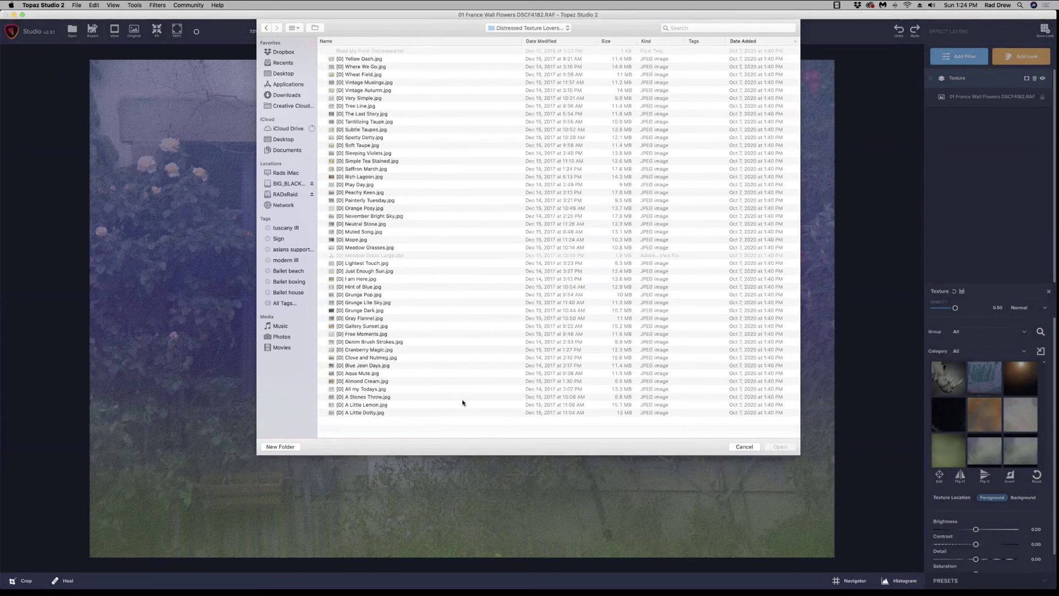
# - Select Yellow Dash.jpg, Where We Go.jpg, Wheat Field.jpg and Vintage Musings.jpg and import them
pyautogui.click(357, 60)
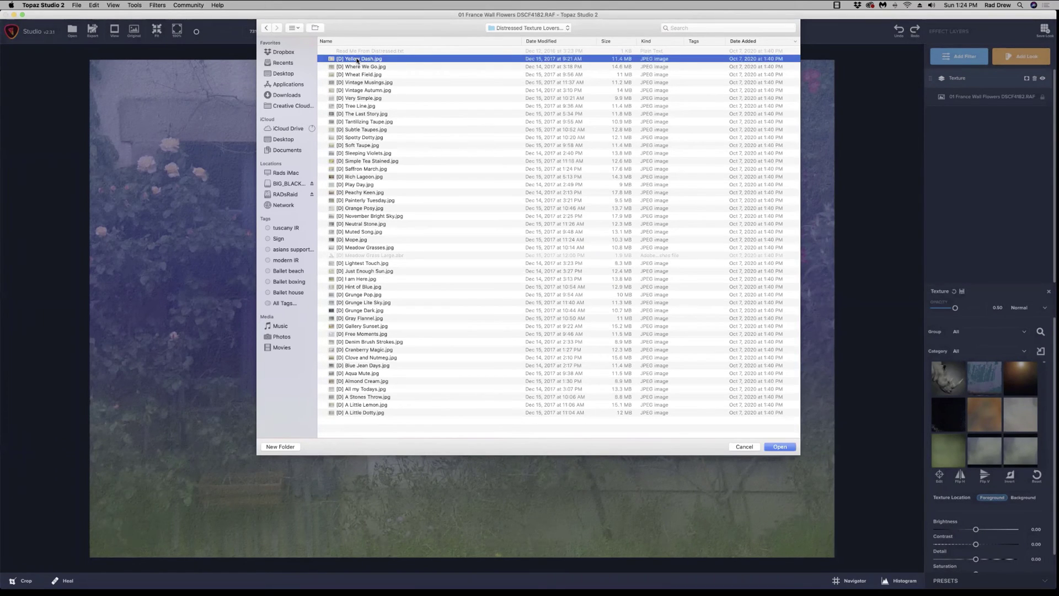
pyautogui.keyDown('shift'); pyautogui.click(354, 67); pyautogui.keyUp('shift')
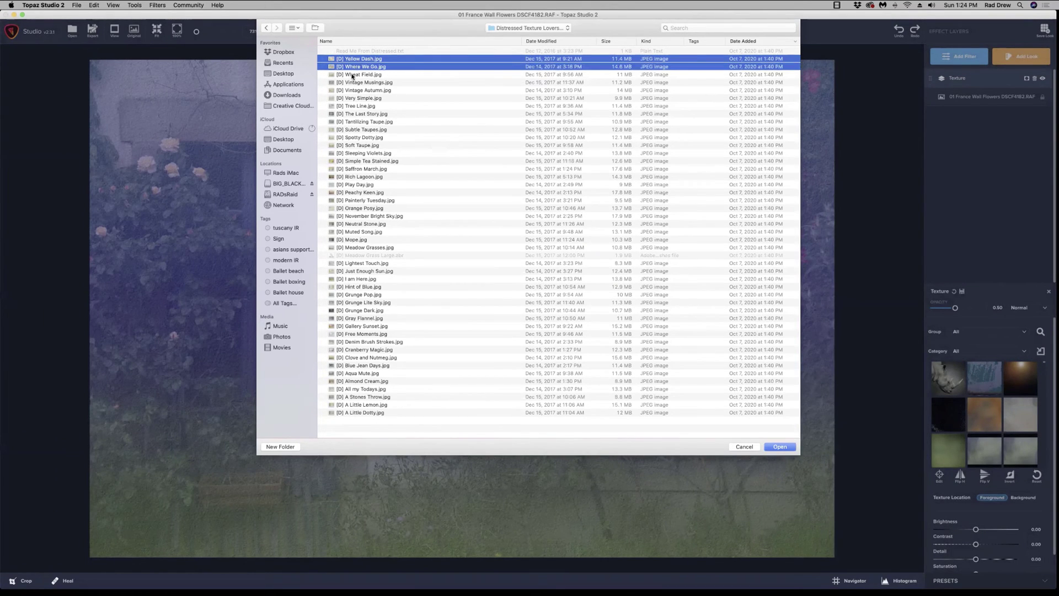
pyautogui.keyDown('shift'); pyautogui.click(353, 75); pyautogui.keyUp('shift')
pyautogui.keyDown('shift'); pyautogui.click(350, 83); pyautogui.keyUp('shift')
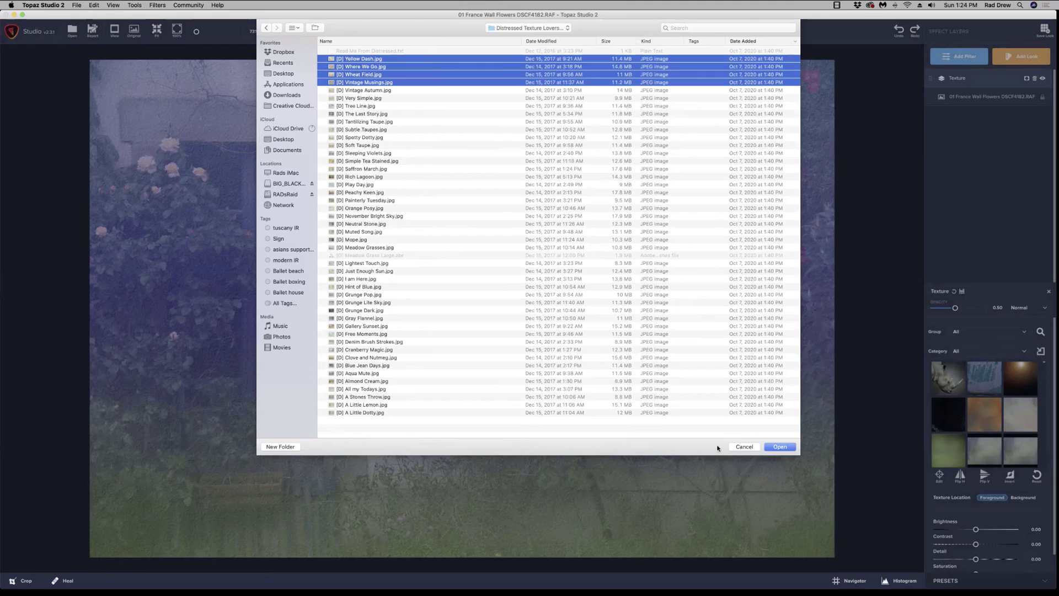
pyautogui.click(779, 447)
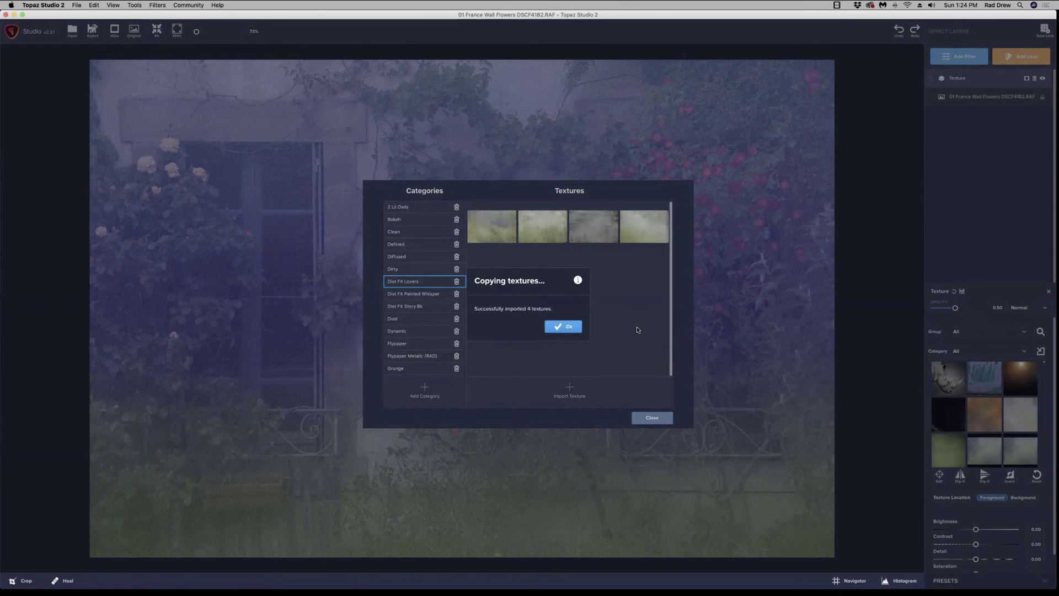
# - Dismiss the Copying textures confirmation and close the texture manager
pyautogui.click(568, 328)
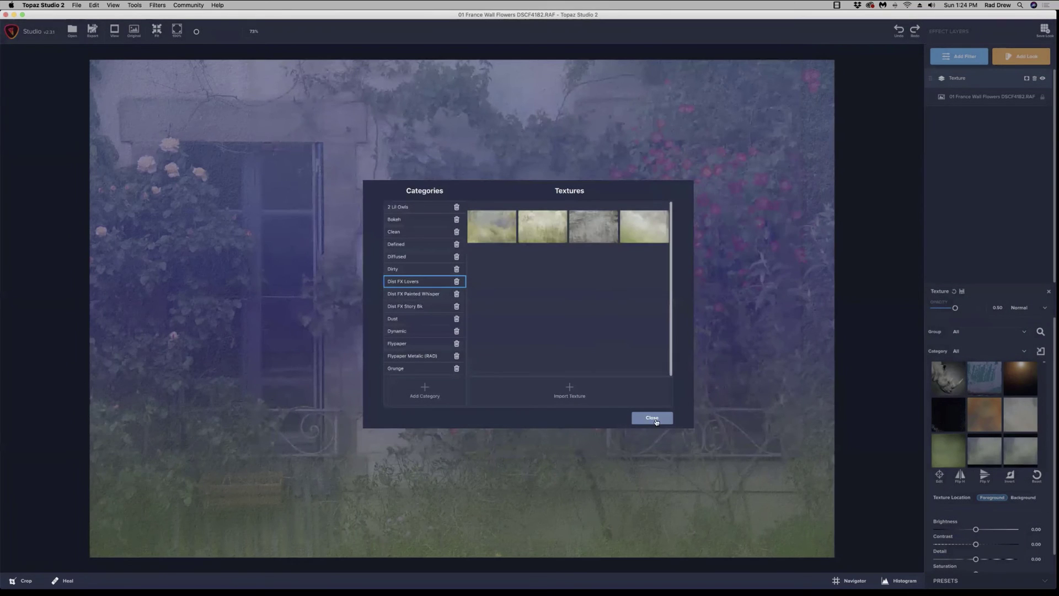
pyautogui.click(652, 418)
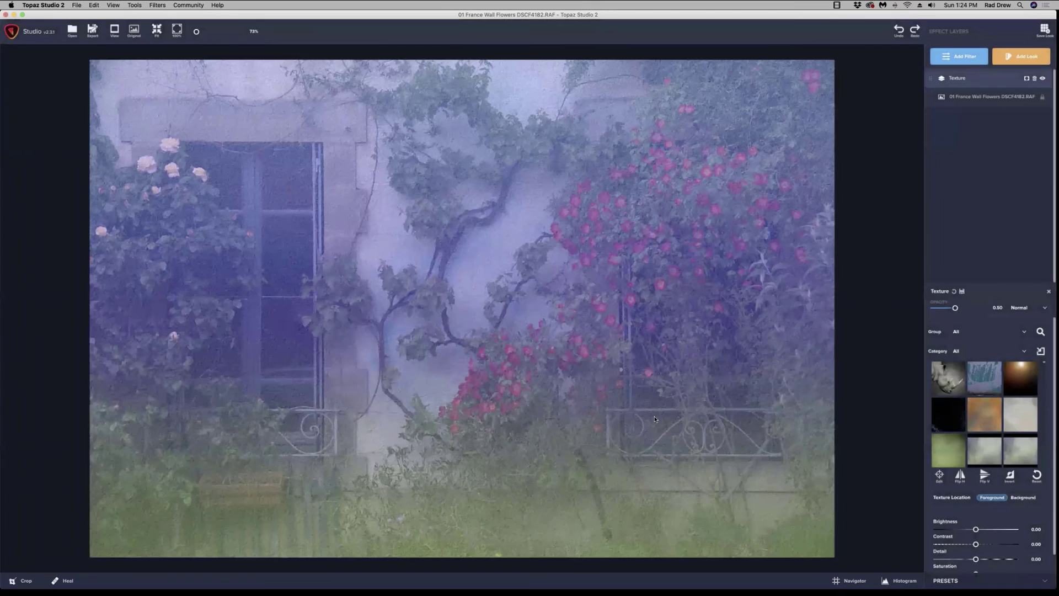
# - Set the Texture filter's category to Dist FX Lovers and apply the Wheat Field texture
pyautogui.click(1024, 332)
pyautogui.click(1024, 333)
pyautogui.click(1025, 352)
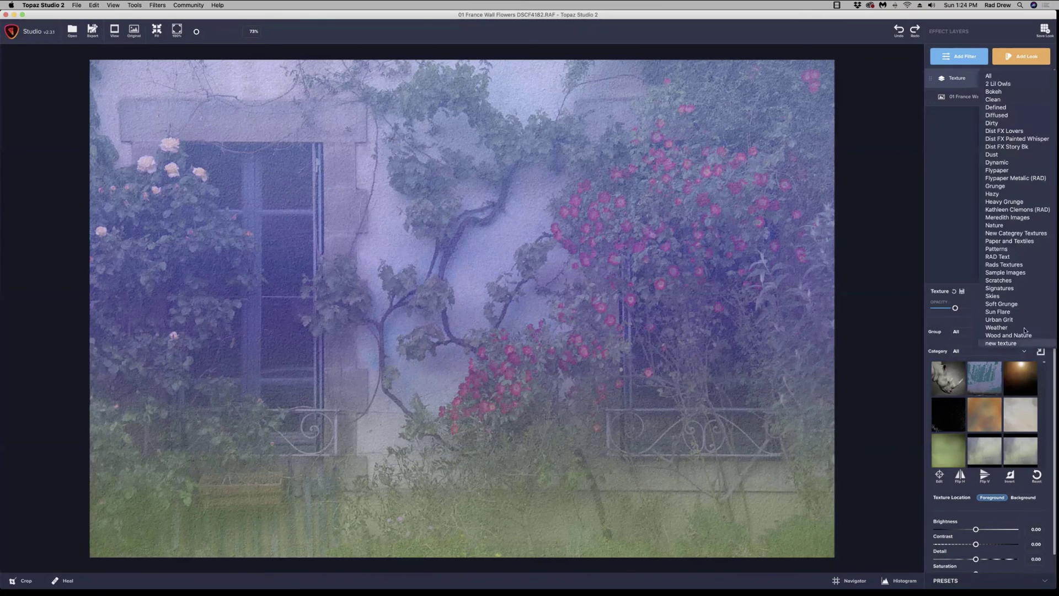
pyautogui.click(1014, 133)
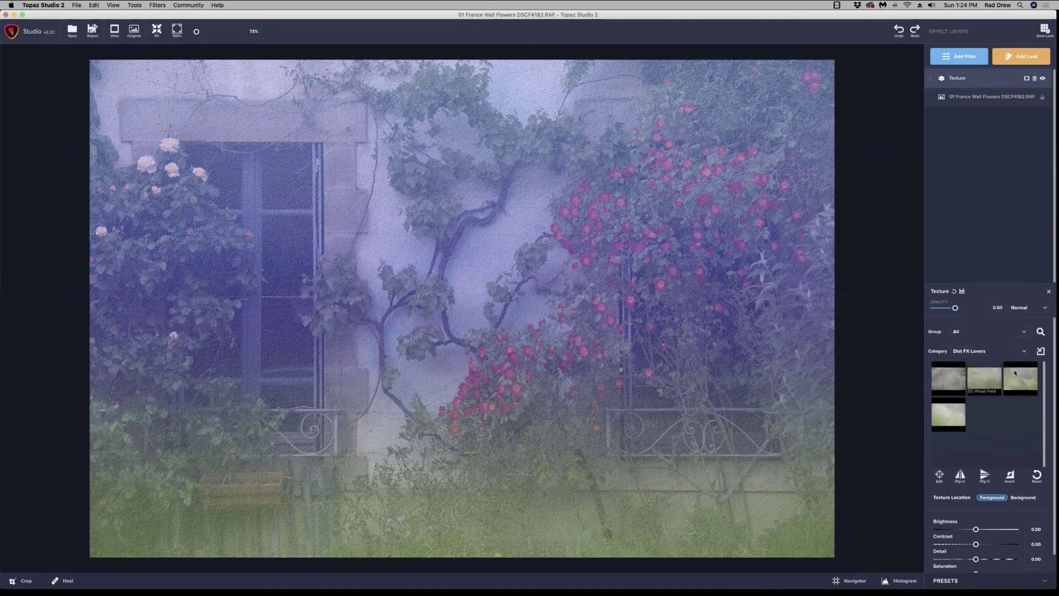
pyautogui.click(956, 378)
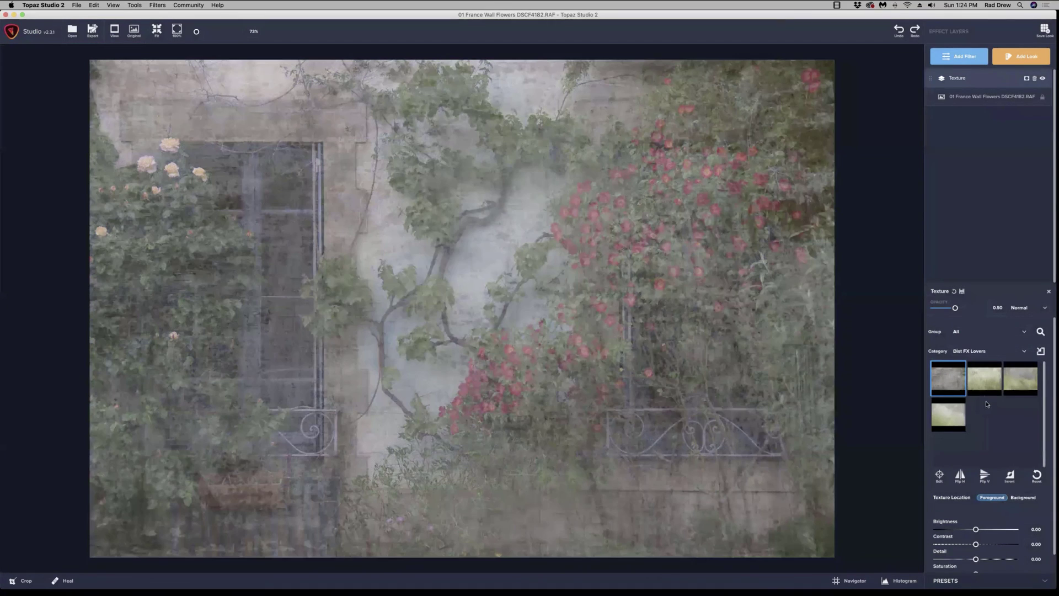
pyautogui.click(988, 389)
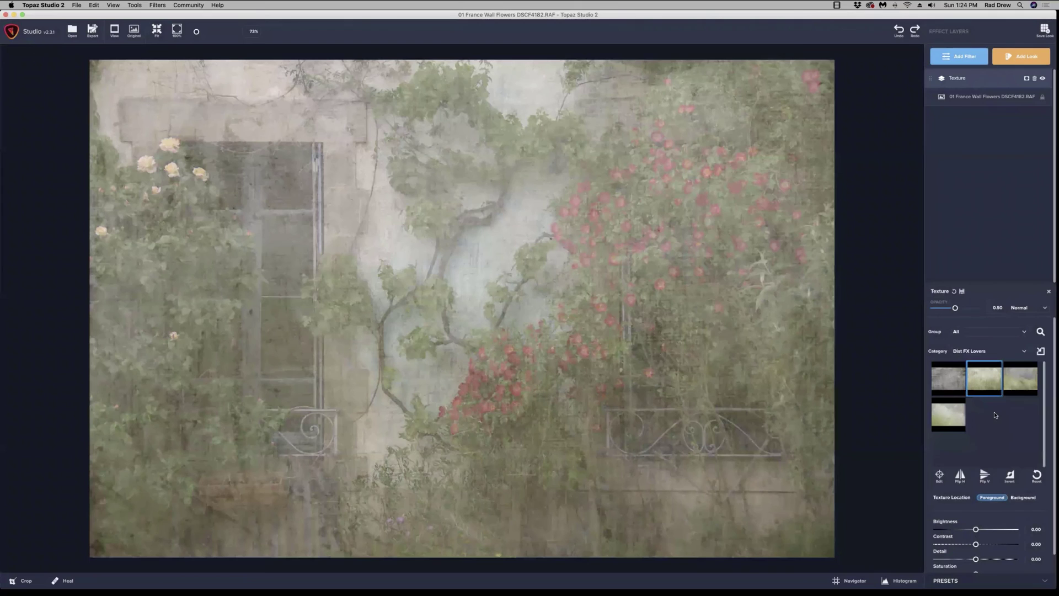